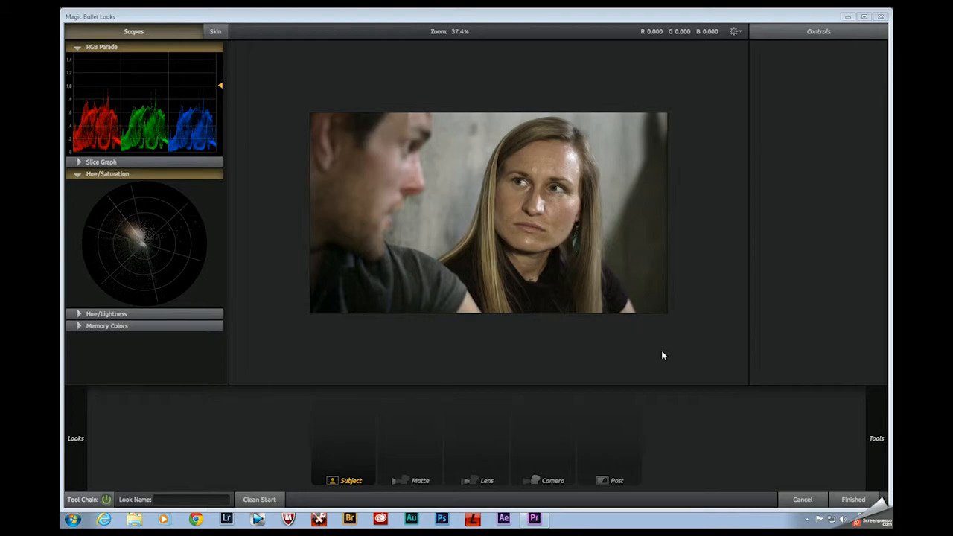
Maximize the Looks window and add a Colorista 3-Way tool to the Subject stage
click(865, 17)
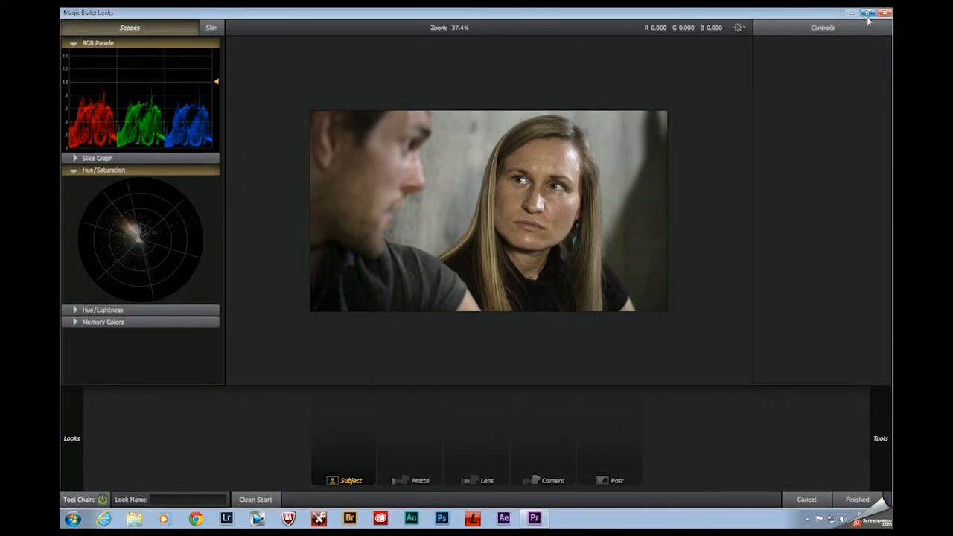
mouse_move(891, 439)
drag(664, 265, 365, 425)
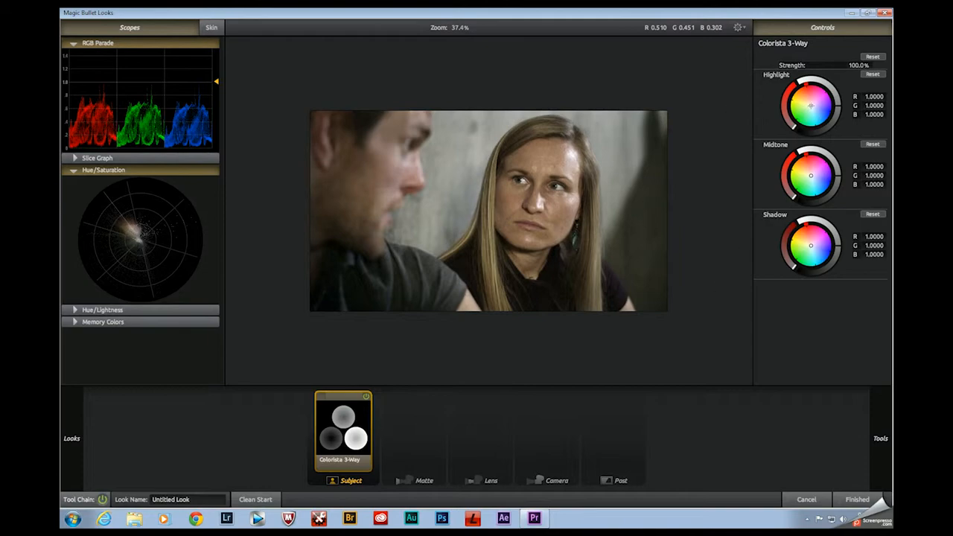
Tint the Colorista highlights orange to R 1.0499, G 0.9959, B 0.9542 and the shadows teal to R 0.9189, G 0.9805, B 1.0000
drag(811, 105, 806, 101)
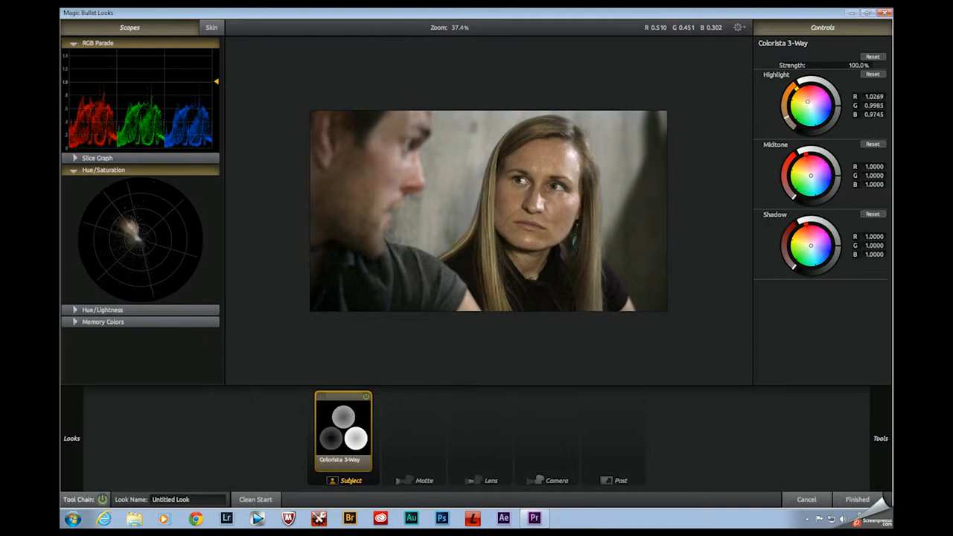
drag(812, 245, 818, 250)
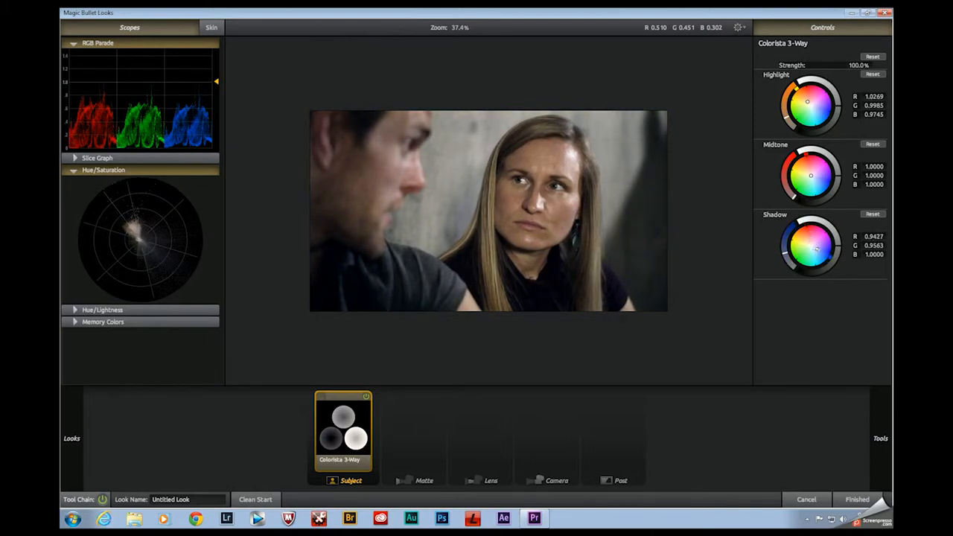
drag(817, 250, 817, 250)
drag(807, 102, 807, 100)
drag(806, 103, 807, 100)
mouse_move(817, 250)
mouse_down()
mouse_move(828, 245)
mouse_move(815, 253)
mouse_up()
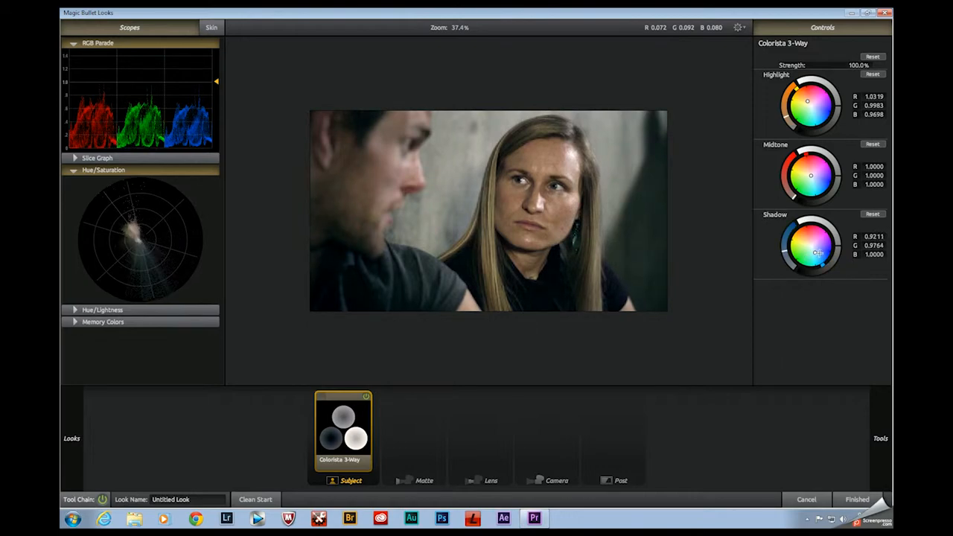
drag(815, 254, 814, 254)
drag(808, 101, 806, 100)
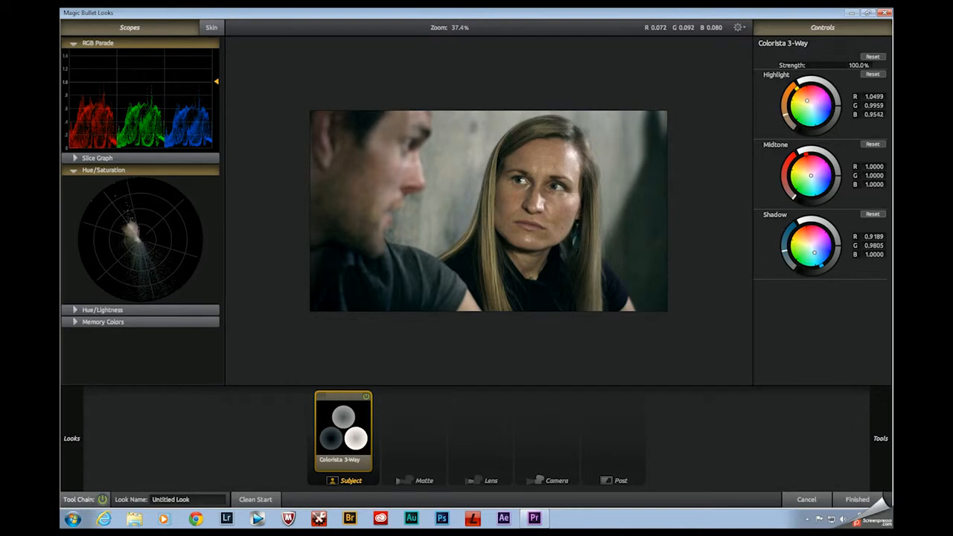
click(546, 208)
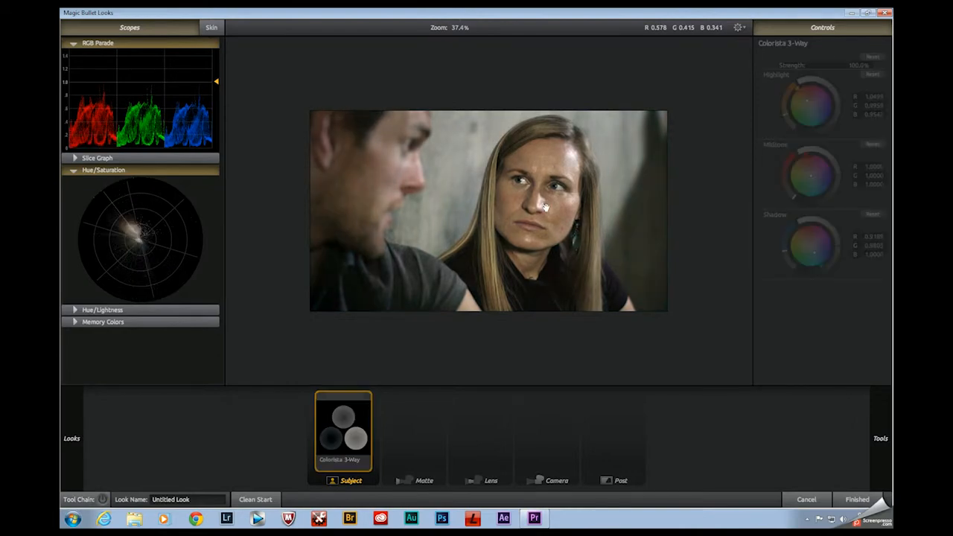
click(546, 208)
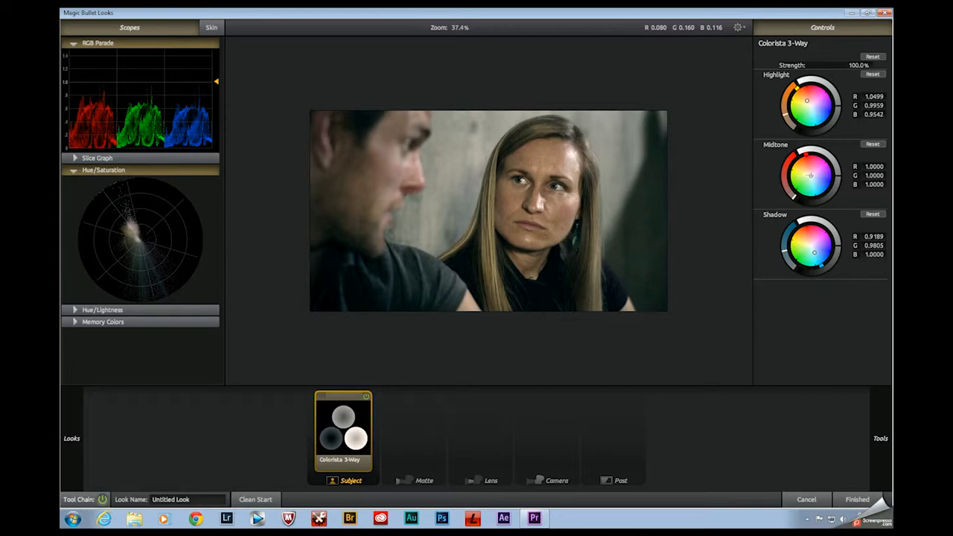
Tint the midtones slightly teal to R 0.9927, G 1.0033, B 1.0040 and weaken the highlight and shadow tints to red values 1.0250 and 0.9446
drag(811, 176, 812, 179)
mouse_move(785, 115)
mouse_down()
mouse_move(784, 105)
mouse_move(787, 118)
mouse_up()
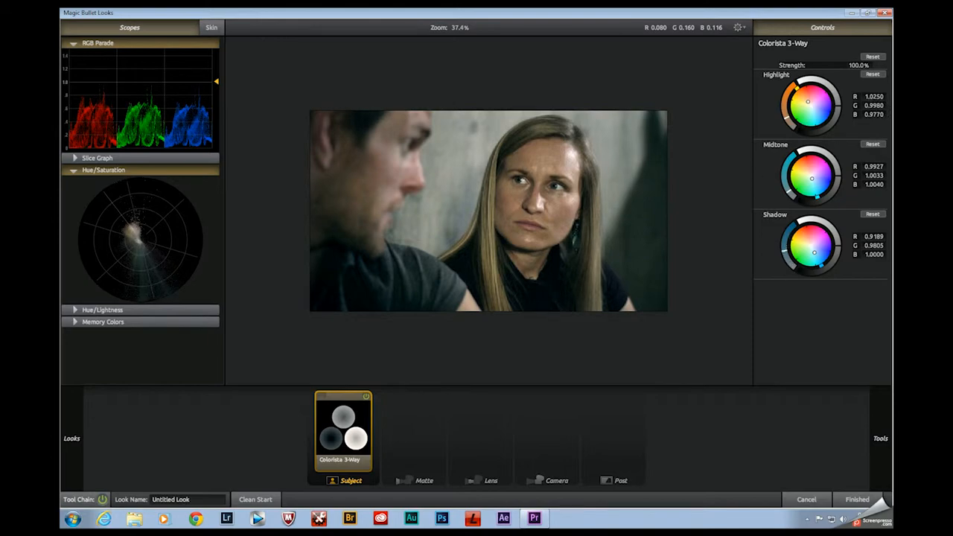
drag(787, 250, 786, 254)
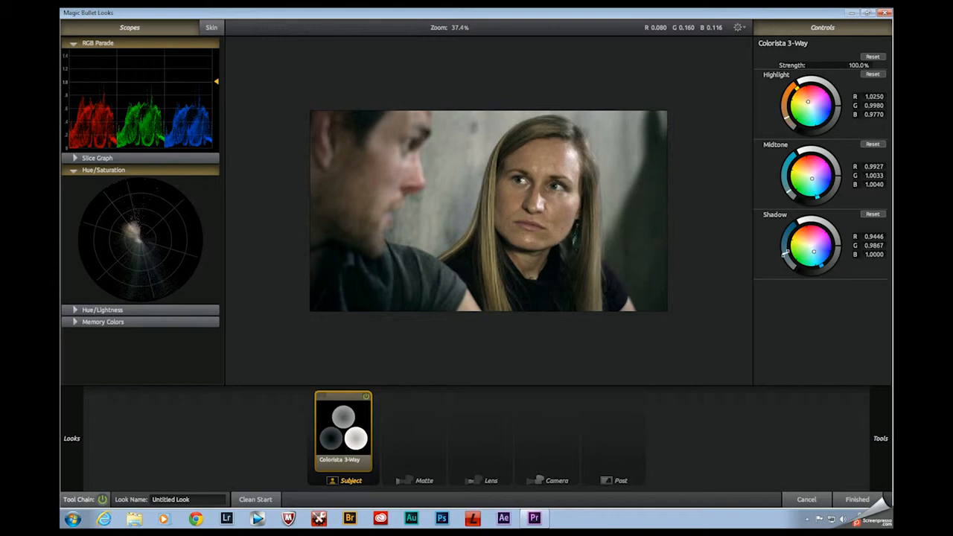
Compare the shot with and without the Colorista 3-Way grade, leaving the tool enabled
key(backslash)
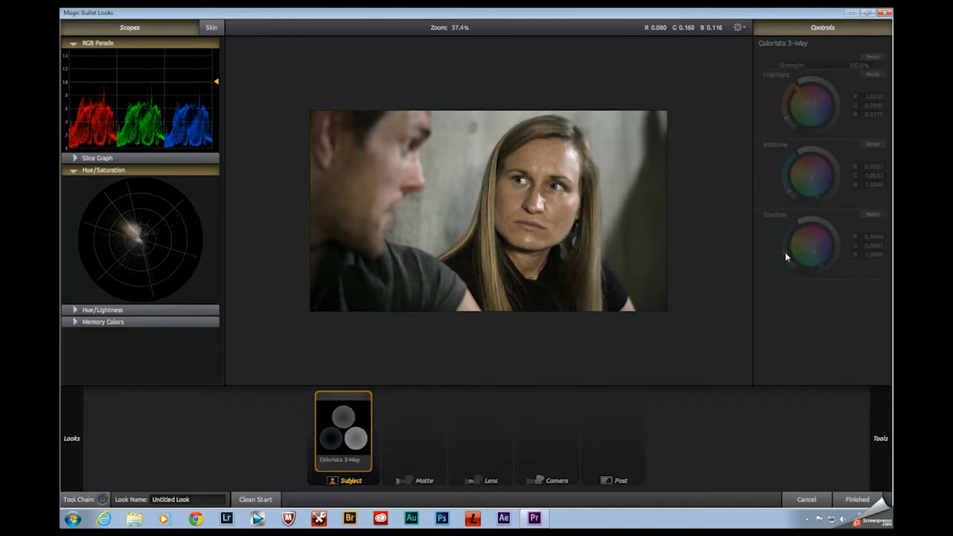
key(backslash)
key(backslash)
key(backslash)
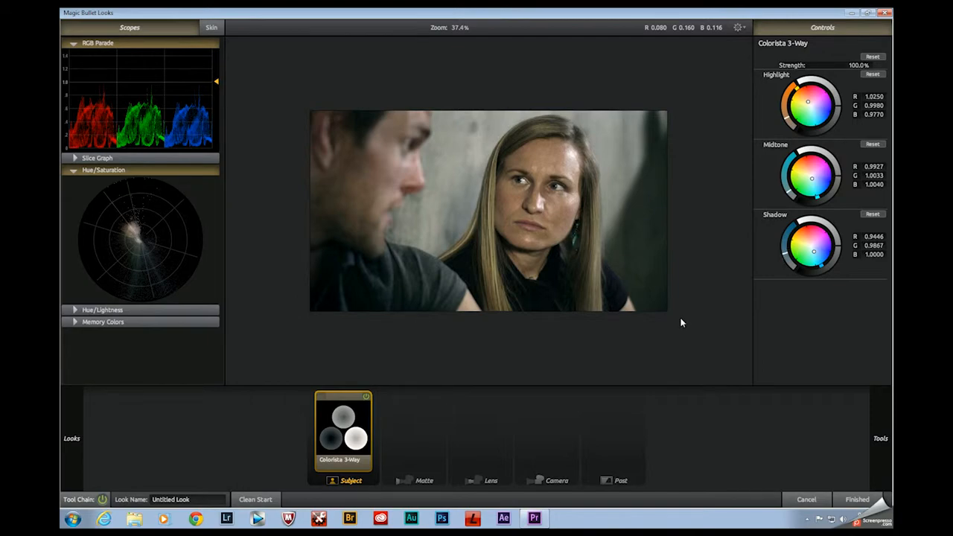
click(366, 397)
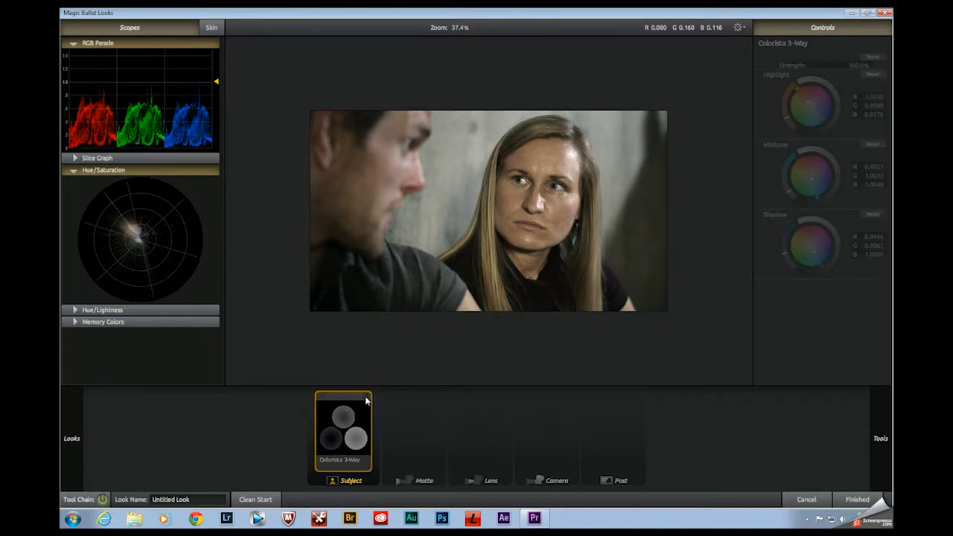
click(363, 399)
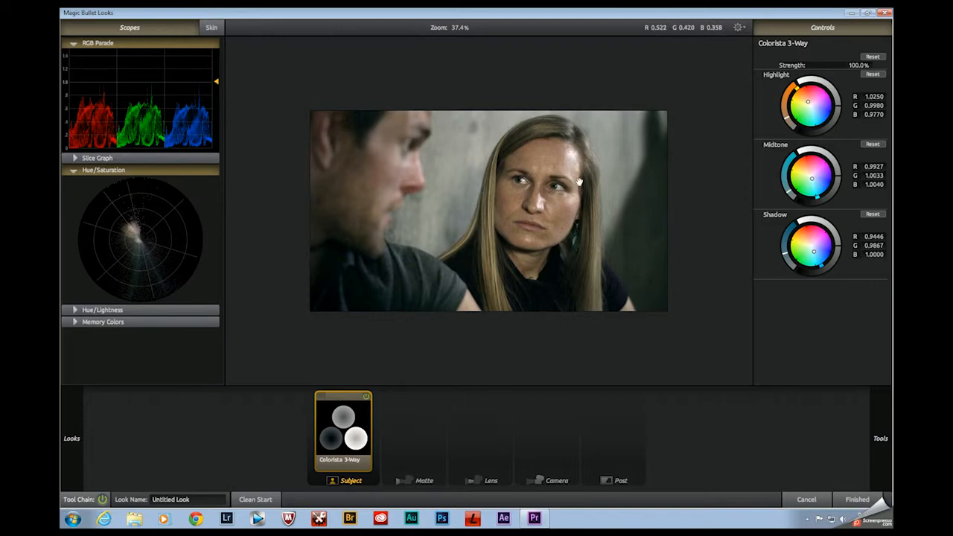
Add the Cosmo tool to the Post stage and compare the skin with and without it
mouse_move(885, 463)
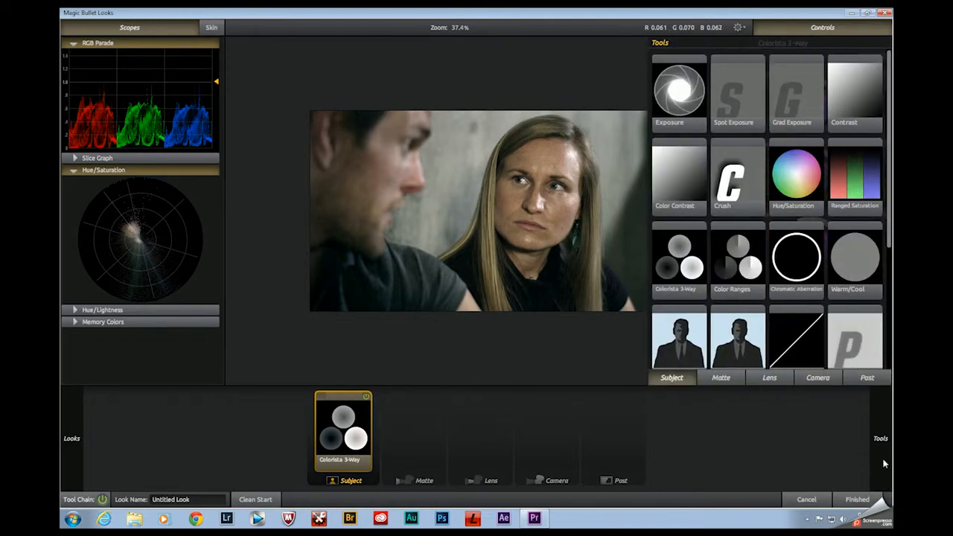
scroll(783, 328, down, 4)
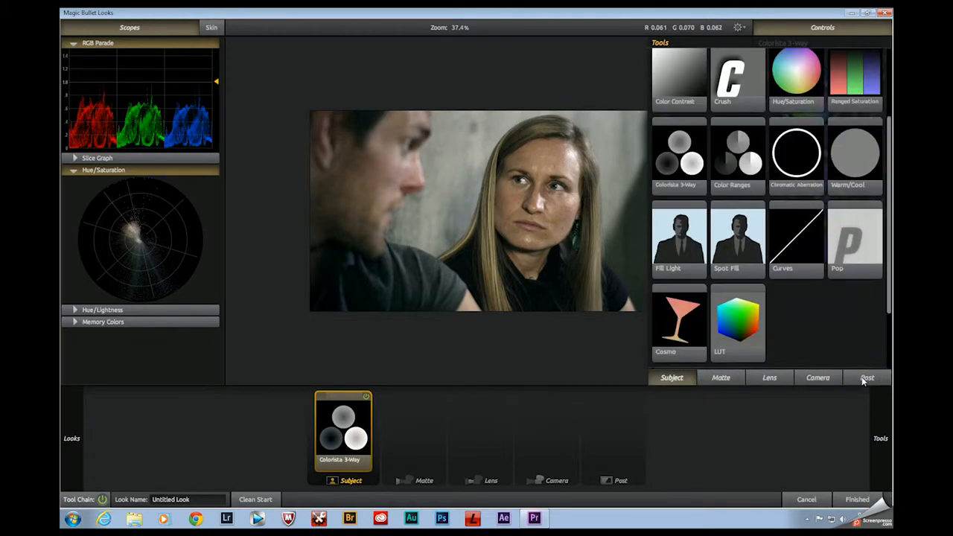
drag(681, 266, 614, 436)
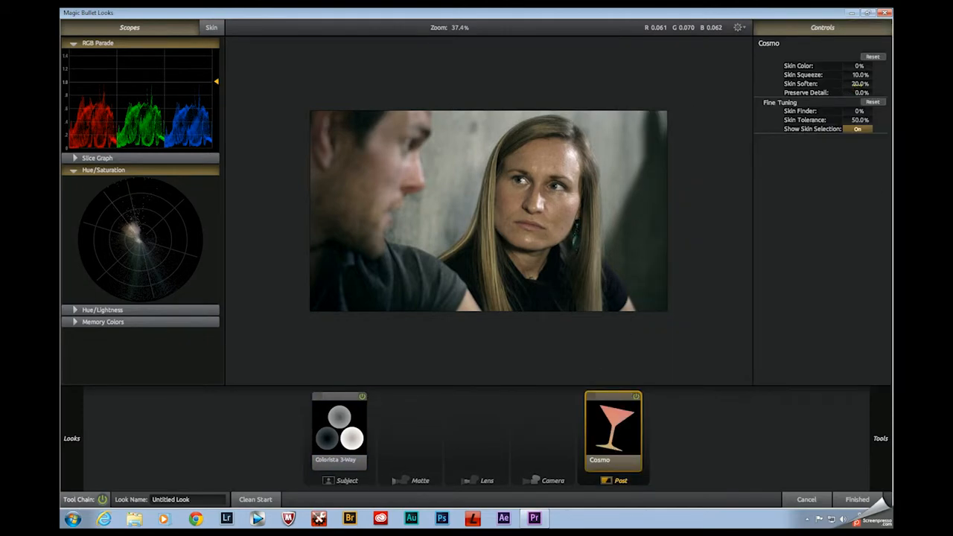
click(637, 398)
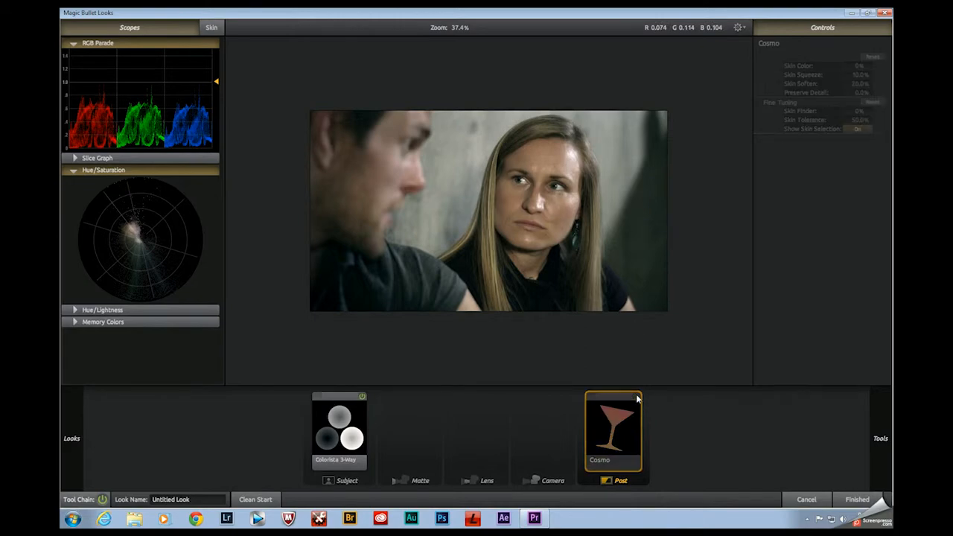
click(637, 398)
click(637, 397)
click(637, 398)
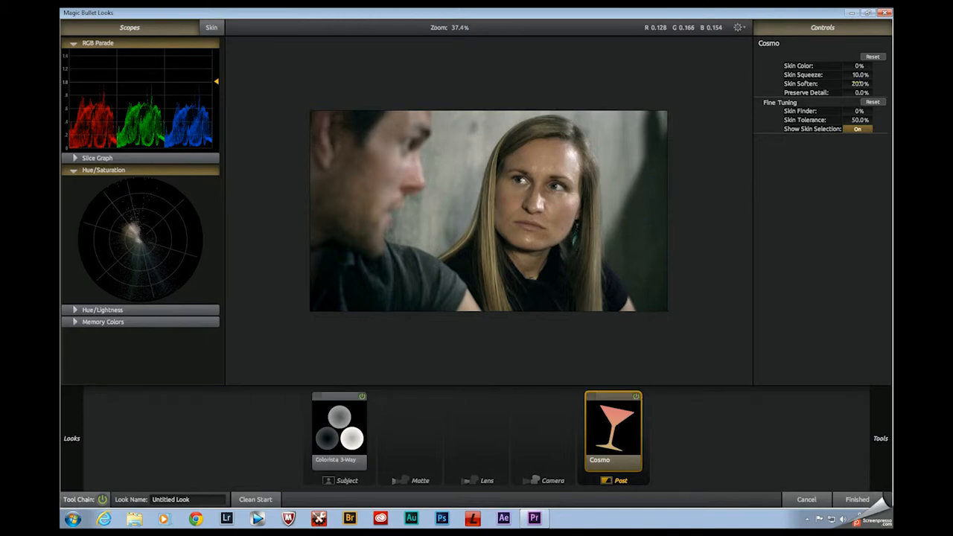
Set Cosmo's Skin Soften to 9.0% and compare the shot with the tool disabled and enabled
drag(860, 84, 854, 84)
click(637, 399)
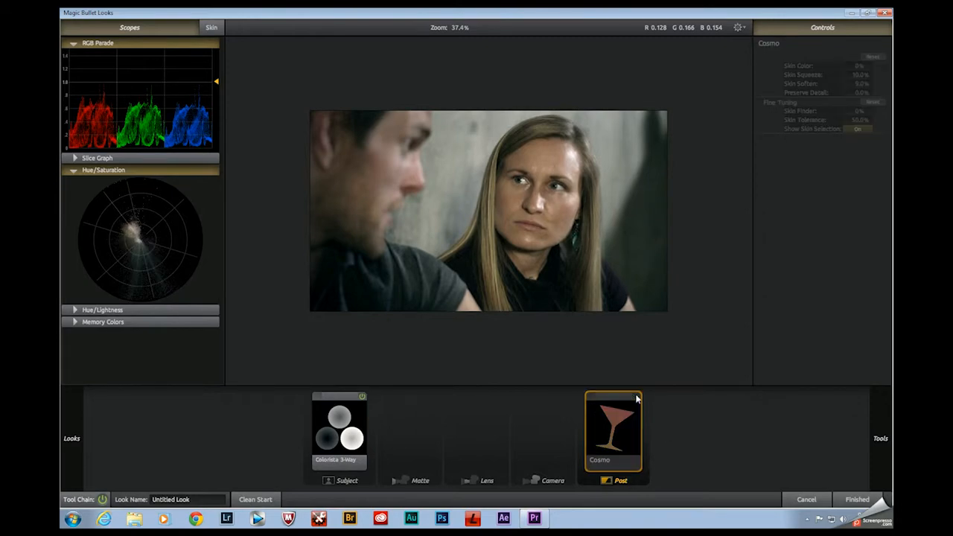
click(637, 399)
click(637, 399)
click(637, 400)
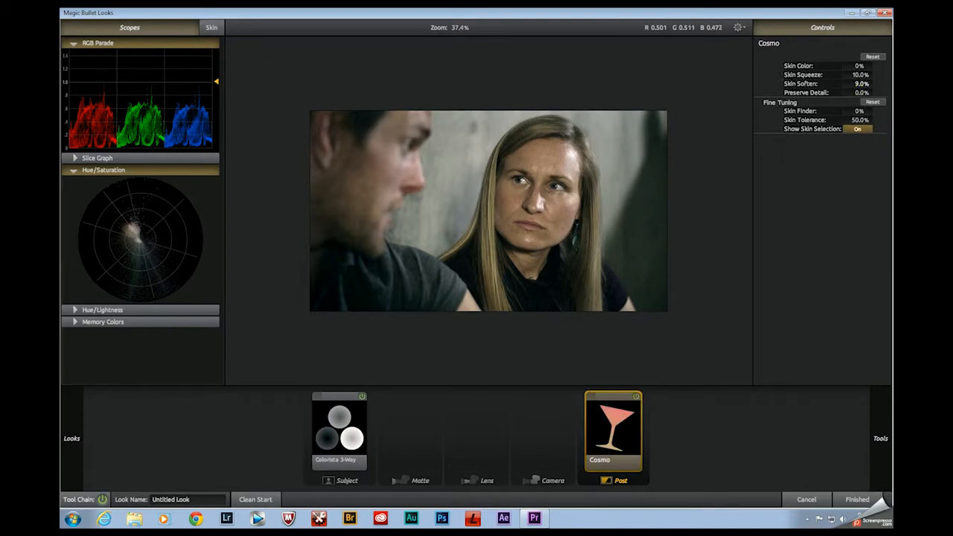
click(861, 84)
key(Return)
drag(861, 84, 869, 84)
Examine the skin-tone overlay on both faces and compare the shot with and without Cosmo
click(213, 28)
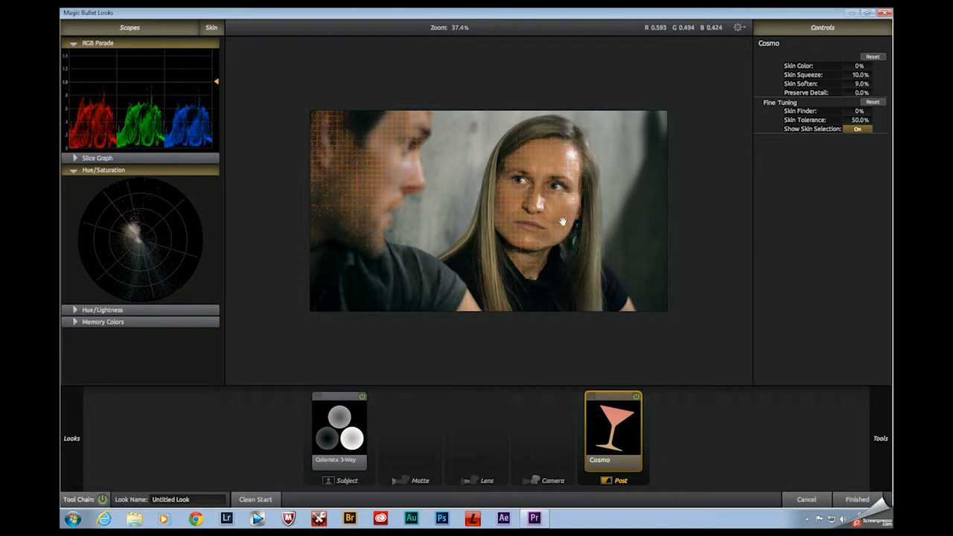
click(211, 31)
click(635, 397)
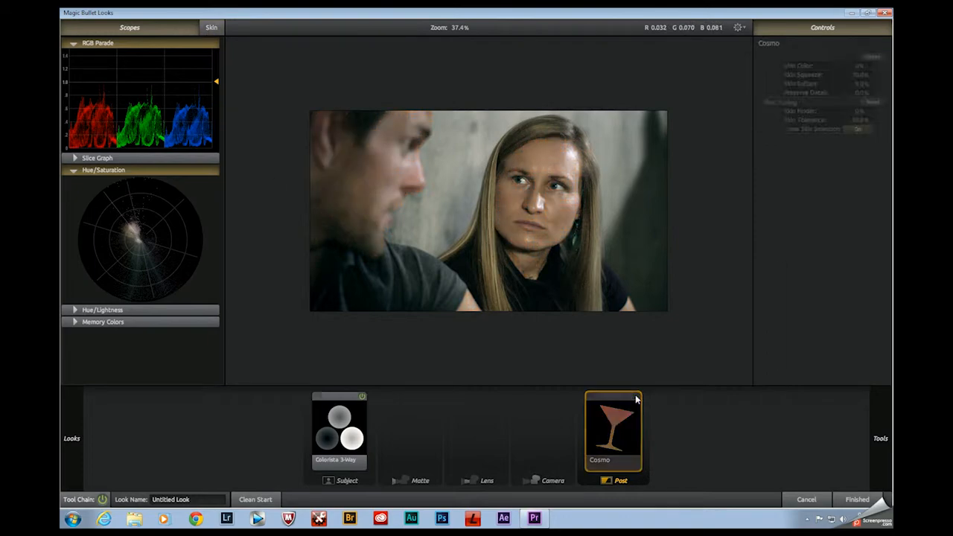
click(636, 398)
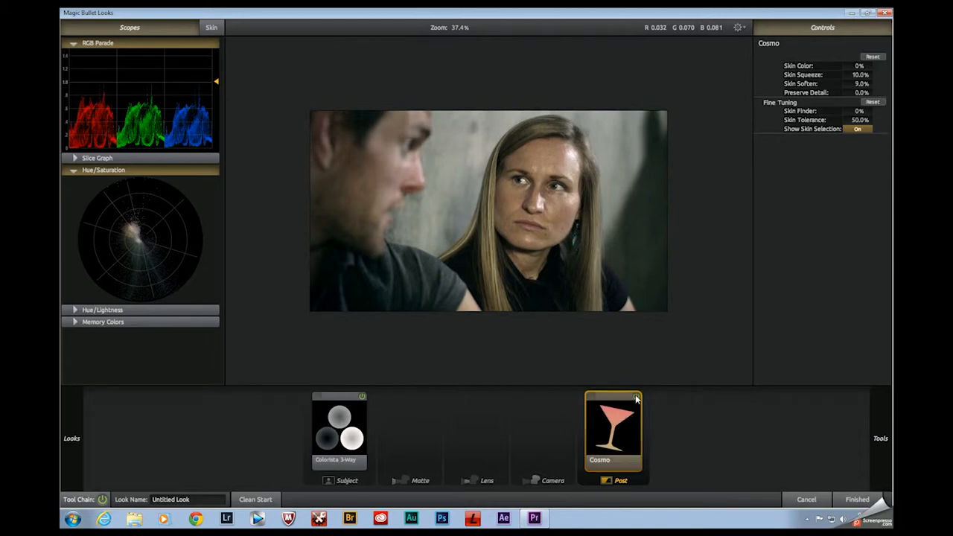
Add the Pop tool after Cosmo in the Post stage and set its Pop amount to +25.0%
mouse_move(882, 455)
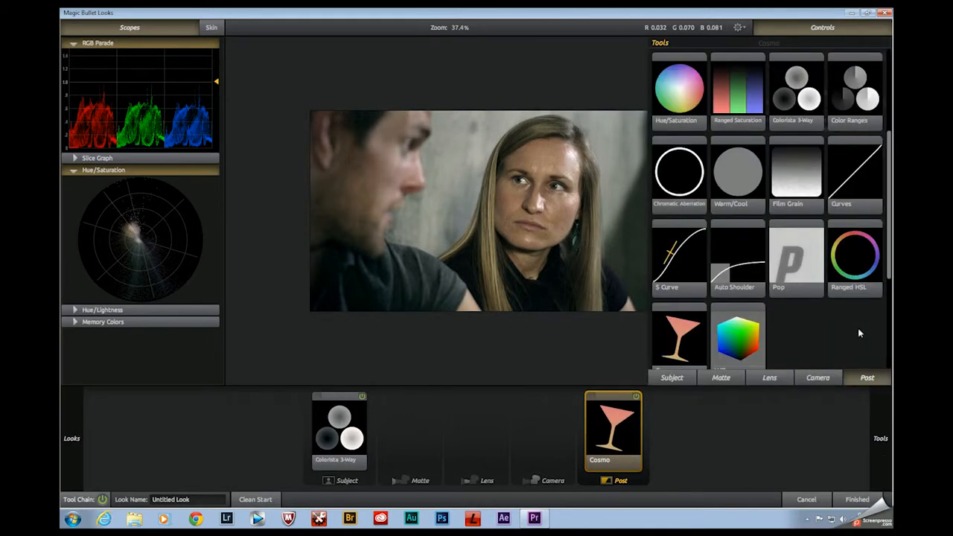
scroll(852, 318, down, 5)
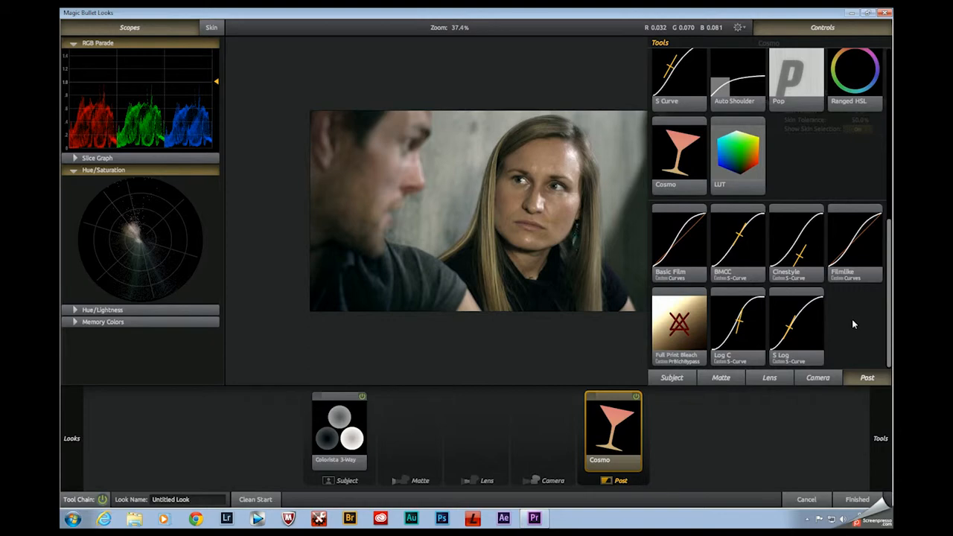
scroll(854, 323, up, 2)
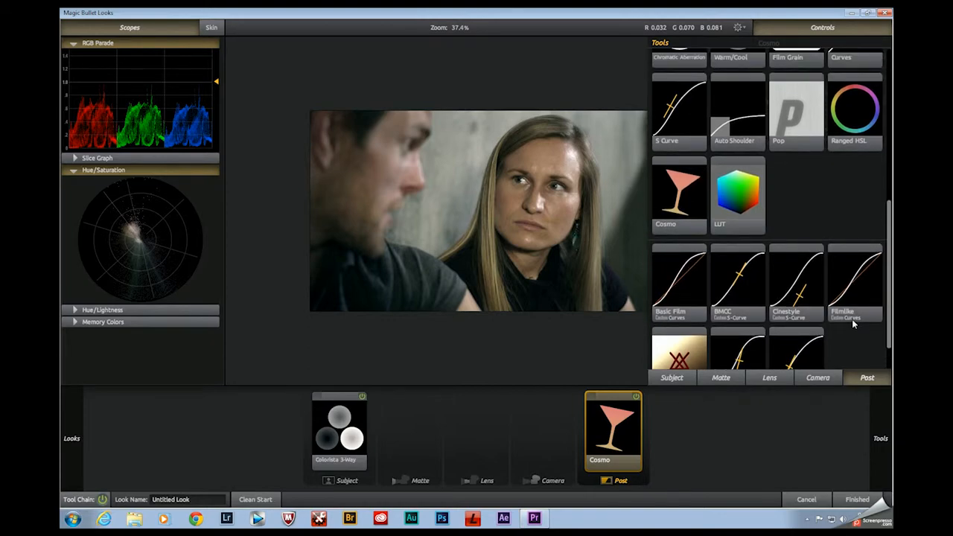
scroll(853, 324, up, 3)
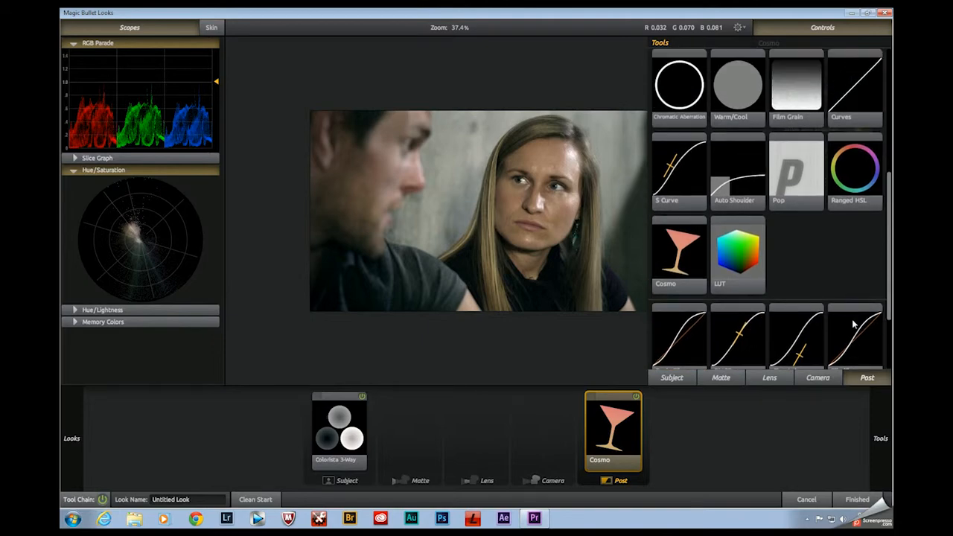
drag(795, 172, 645, 417)
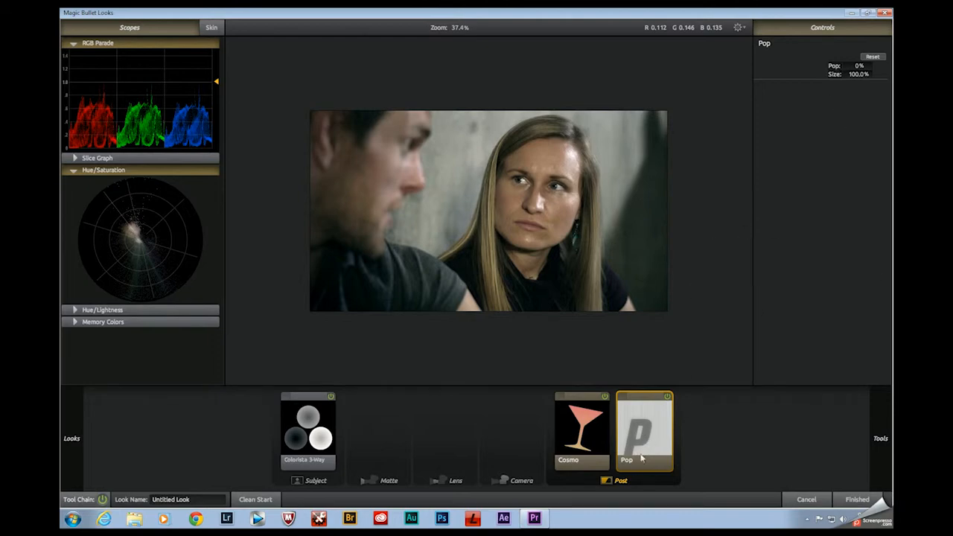
text(18)
key(Return)
Compare the shot with and without Pop, and move Cosmo after Pop in the Post stage
click(669, 397)
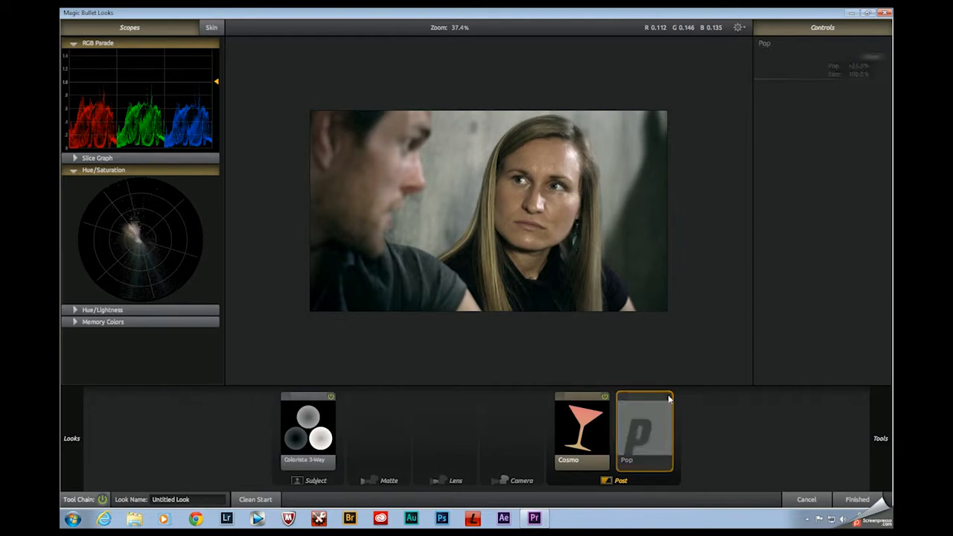
click(668, 397)
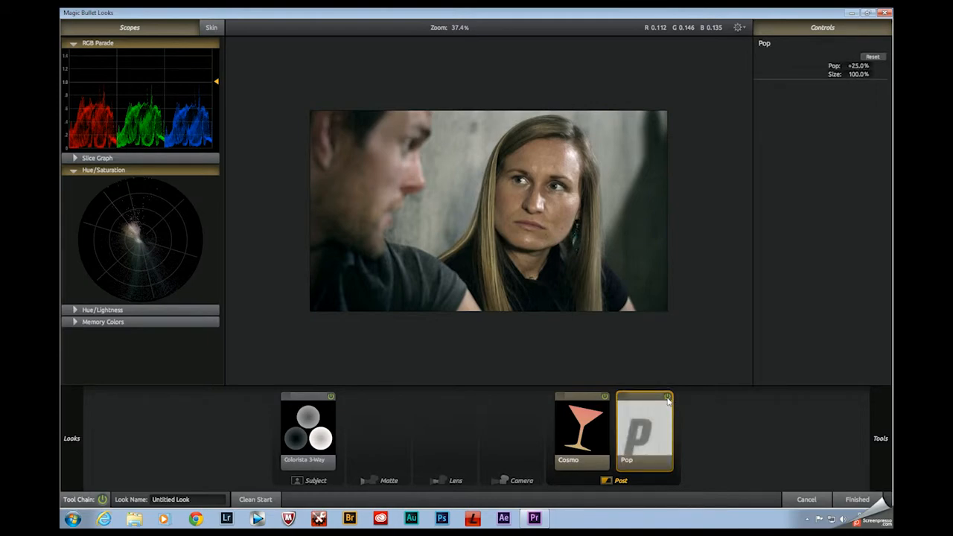
click(667, 398)
click(667, 398)
drag(589, 431, 667, 425)
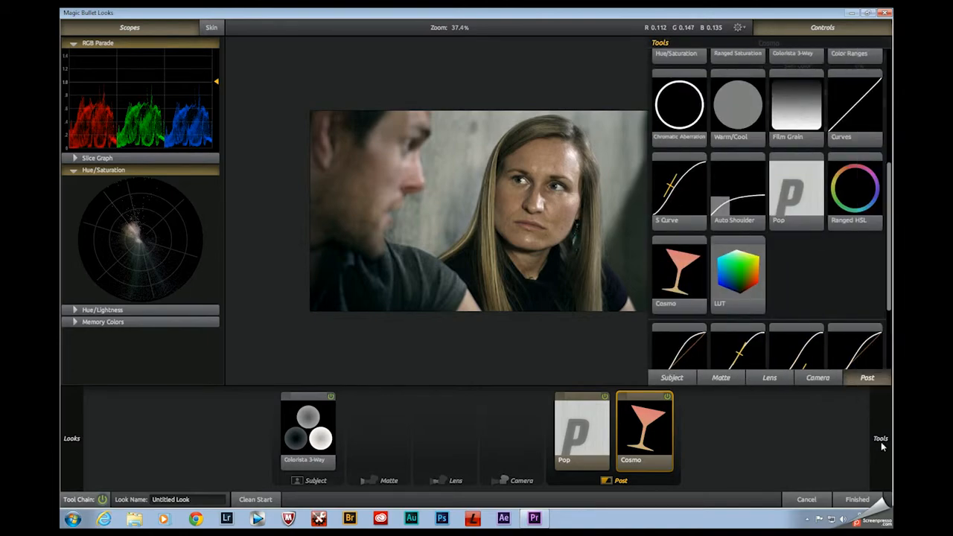
Add the Edge Softness tool to the Lens stage and reduce its Spread to about 0.261 by enlarging the inner circle
scroll(816, 250, up, 2)
click(768, 379)
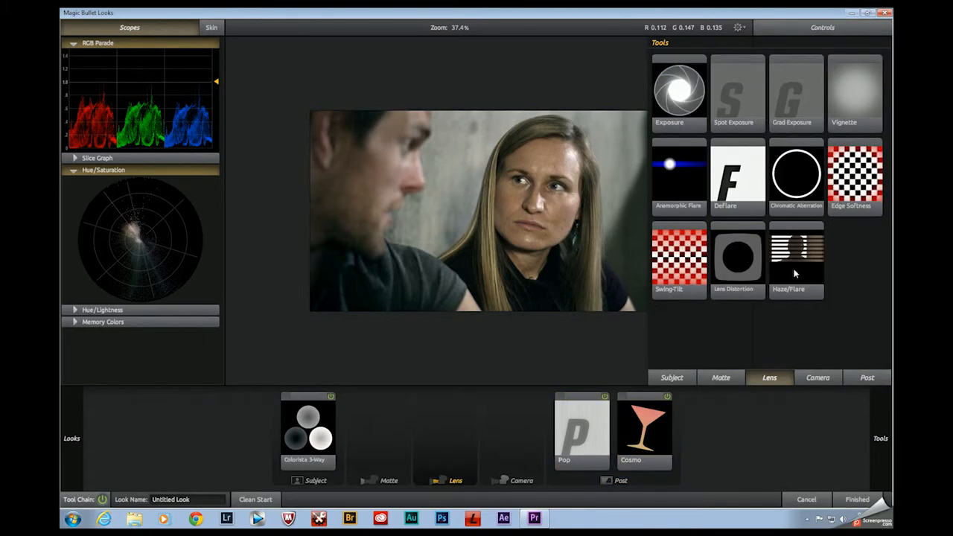
click(855, 186)
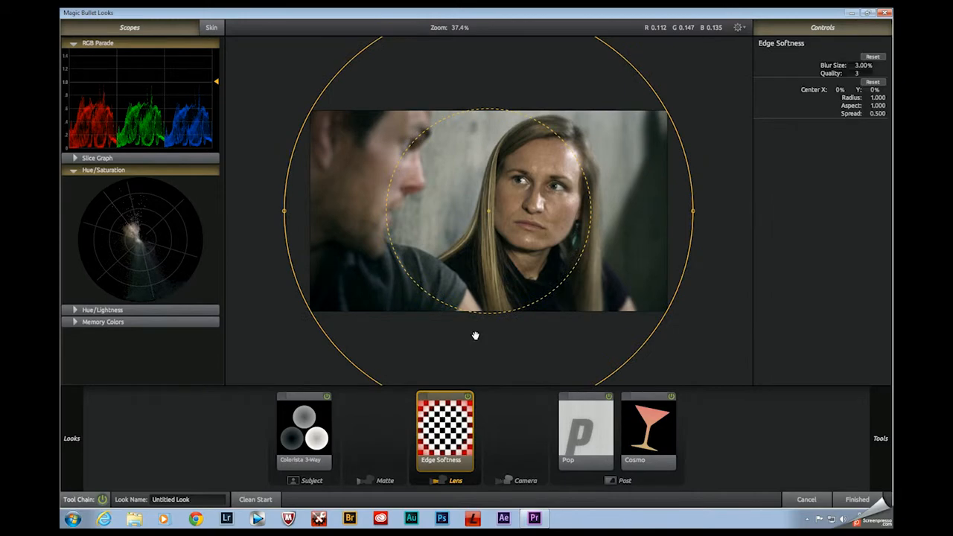
scroll(475, 334, down, 1)
drag(560, 214, 590, 215)
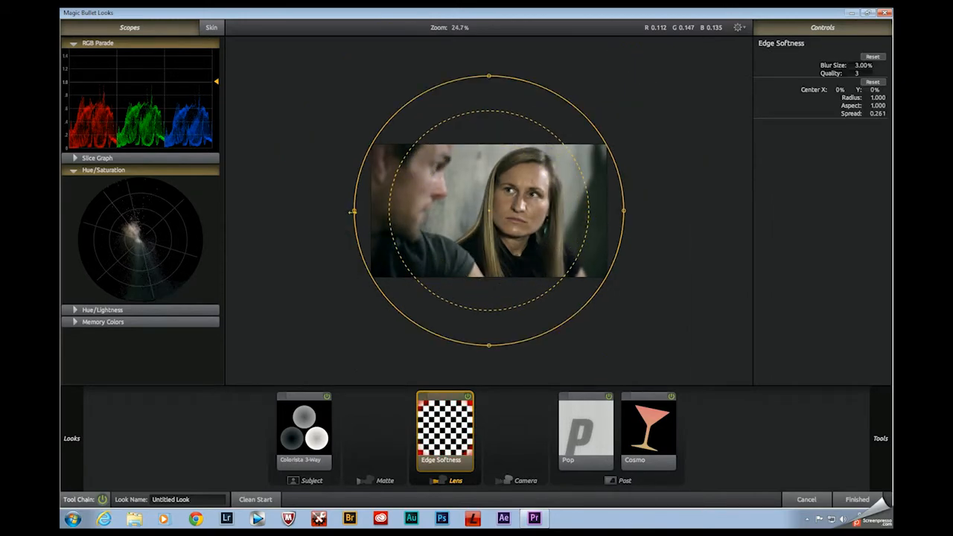
Reshape the Edge Softness ellipse to about Radius 1.452 and Aspect 1.047, centered at about X -12.6%, Y +29.3%
scroll(352, 213, up, 1)
scroll(339, 226, down, 1)
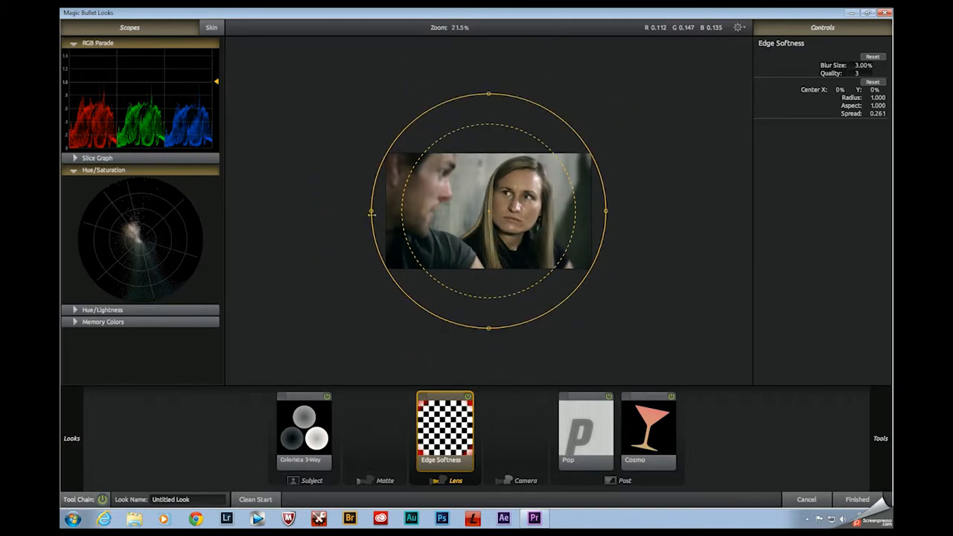
drag(372, 214, 310, 212)
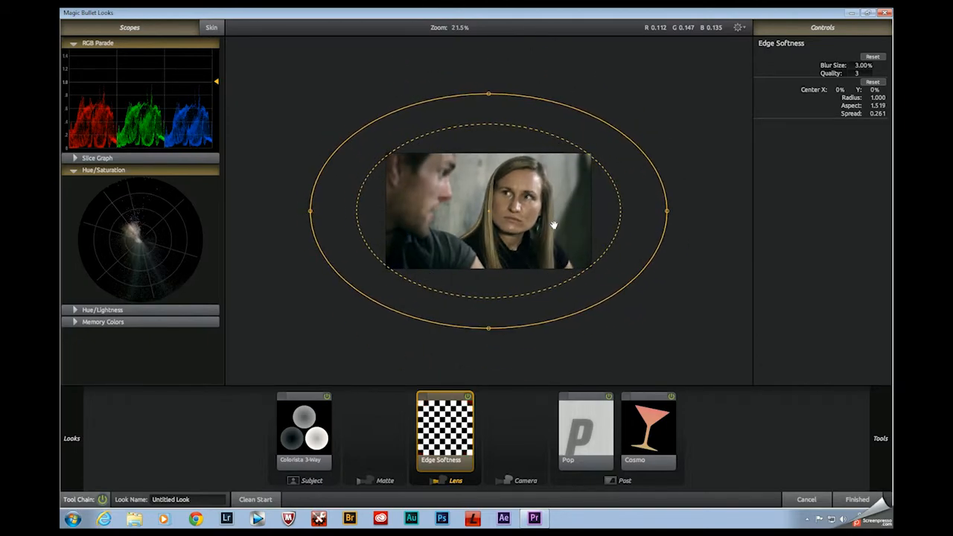
drag(555, 225, 485, 243)
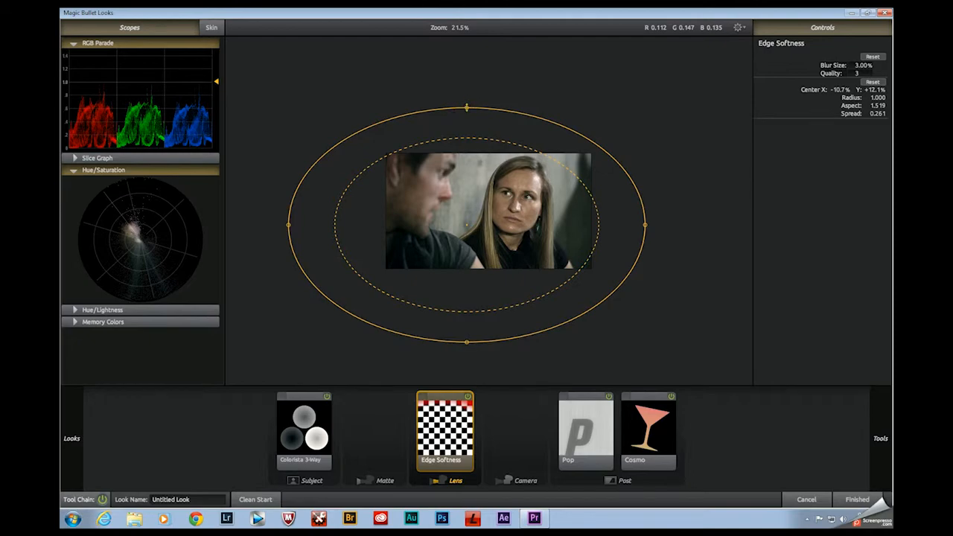
drag(467, 108, 467, 54)
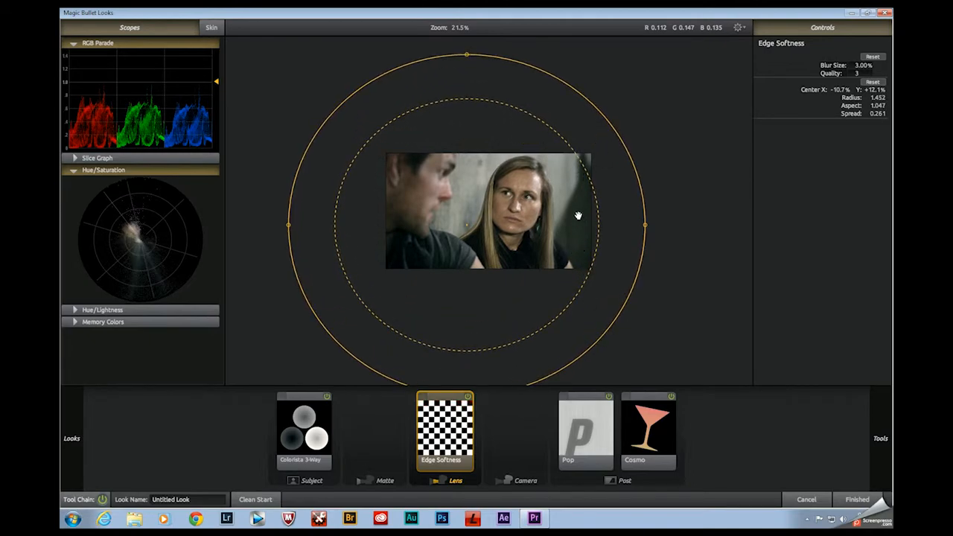
mouse_move(578, 216)
mouse_down()
mouse_move(575, 198)
mouse_move(567, 242)
mouse_move(564, 211)
mouse_move(566, 219)
mouse_move(577, 207)
mouse_up()
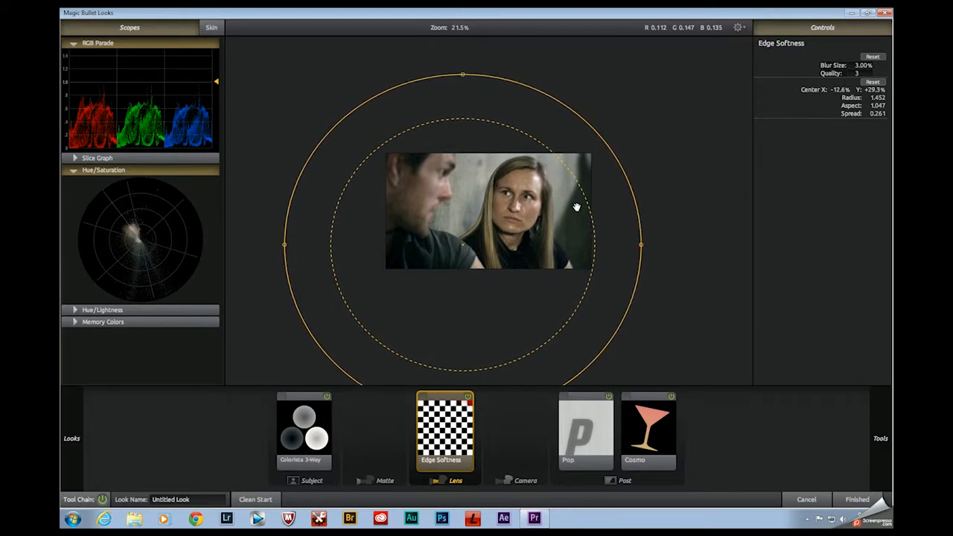
Shift the Edge Softness center to about X -16.6%, Y +32.7%, set Spread to about 0.282, and compare the shot with and without it
scroll(549, 295, up, 3)
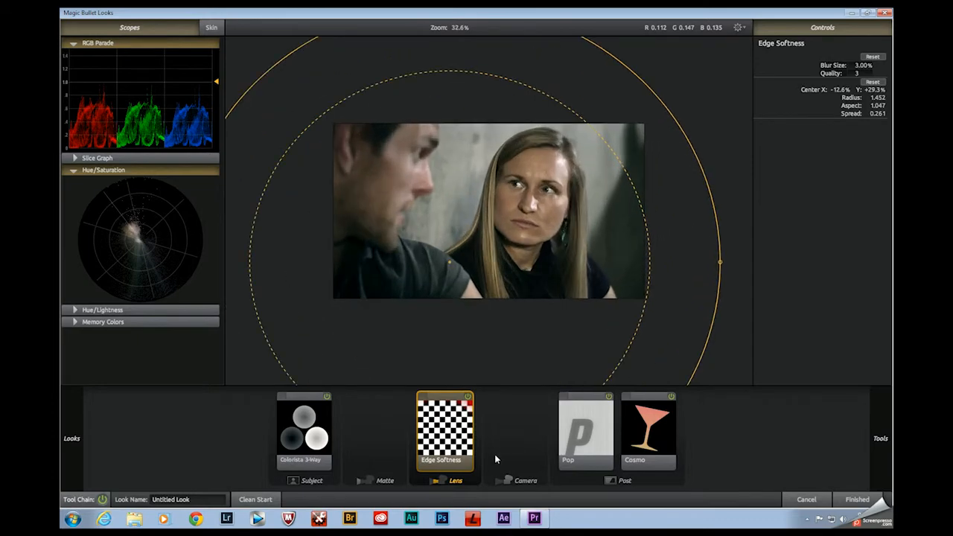
click(468, 400)
click(468, 400)
drag(603, 332, 577, 350)
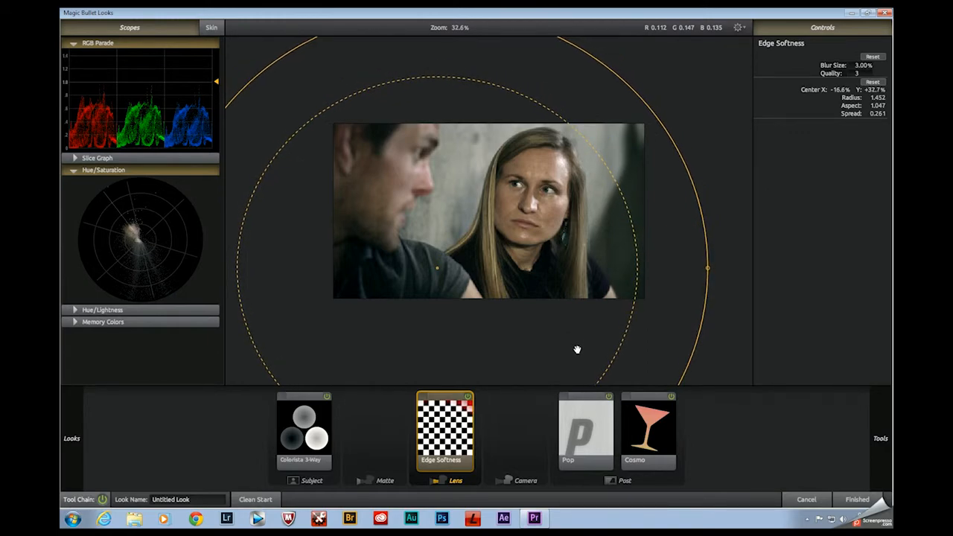
drag(634, 247, 628, 250)
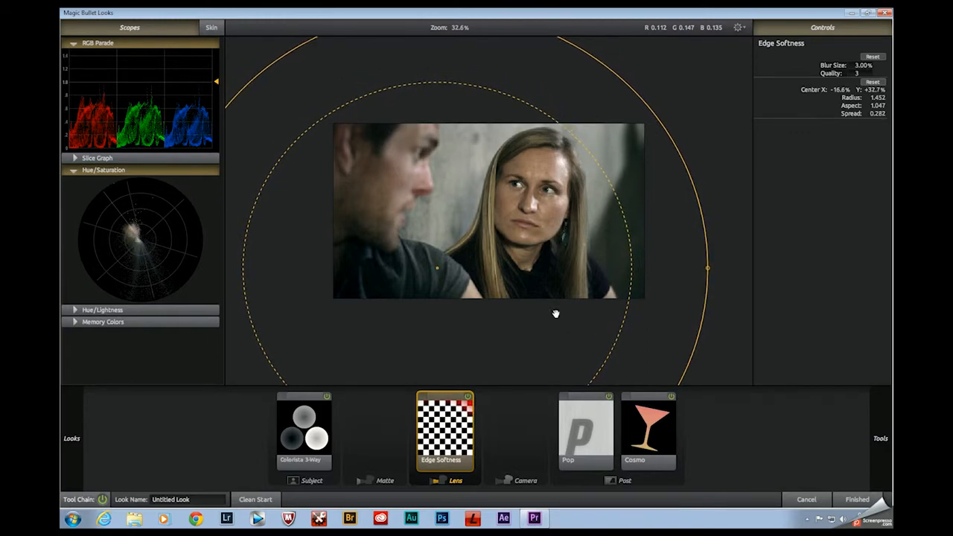
click(467, 399)
click(467, 400)
Add a second Edge Softness to the Lens stage, centered at about X -9.4%, Y +5.4%, with Radius about 1.156 and Aspect about 1.465
mouse_move(866, 416)
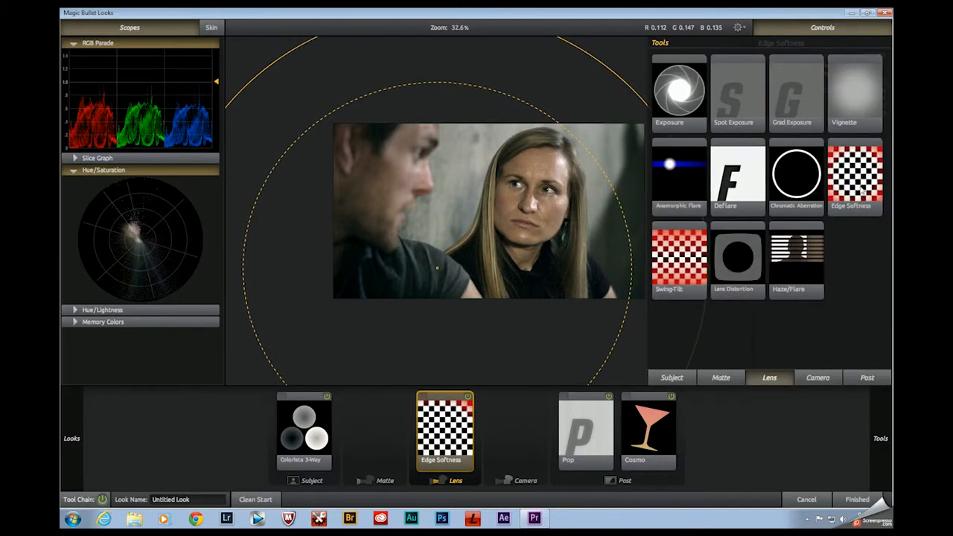
click(864, 192)
drag(501, 275, 470, 285)
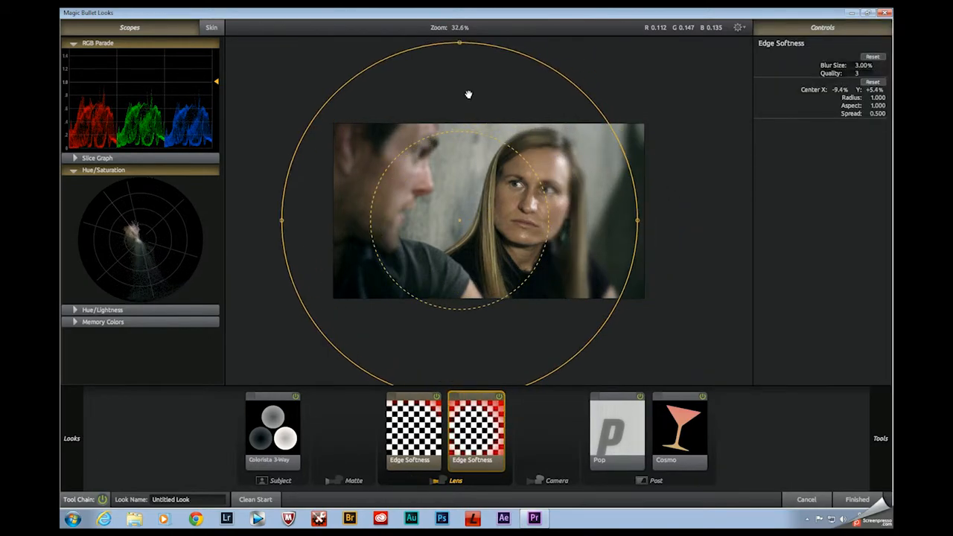
drag(638, 220, 761, 220)
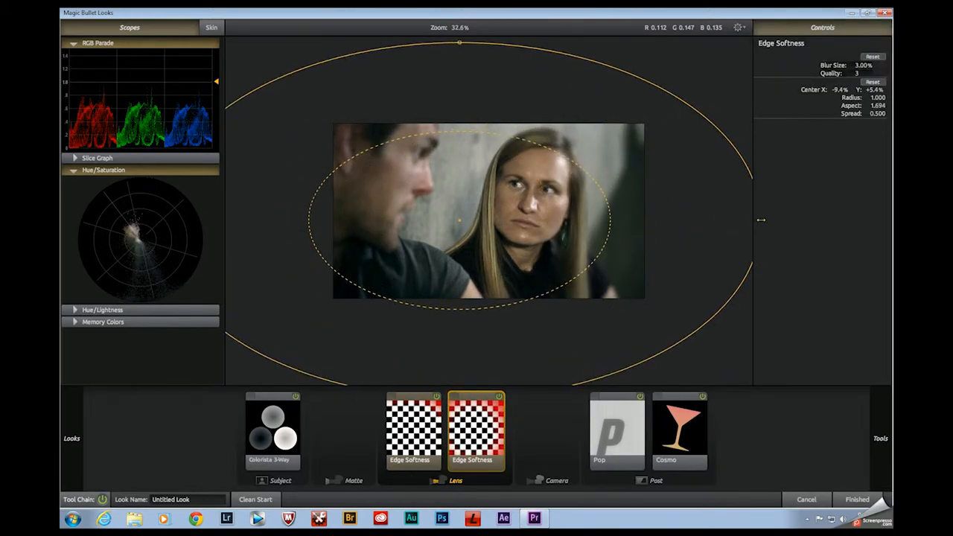
drag(460, 41, 461, 14)
scroll(476, 206, down, 4)
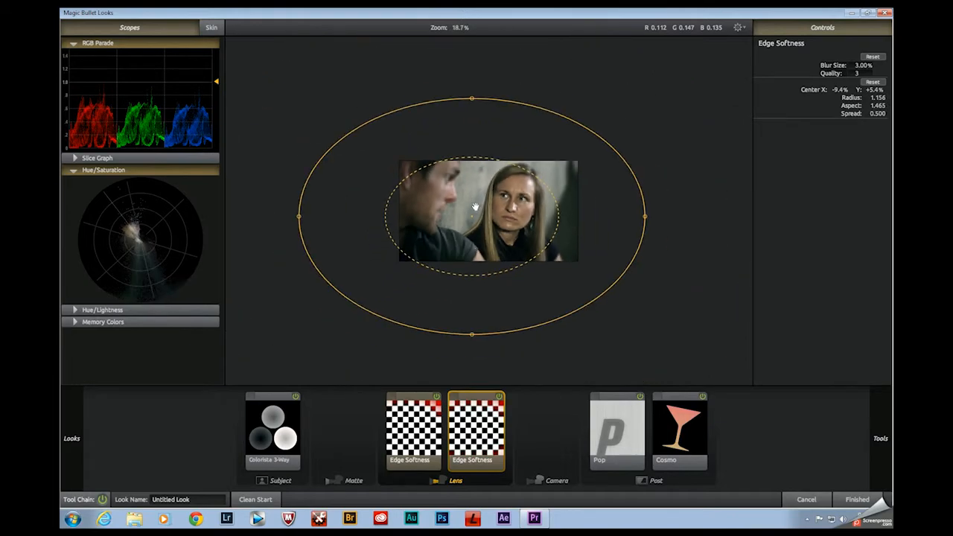
Recenter the second Edge Softness at about X +13.9%, Y +6.4%, with Radius about 1.990, Aspect about 0.851 and Spread about 0.492
drag(482, 251, 504, 249)
drag(492, 99, 515, 10)
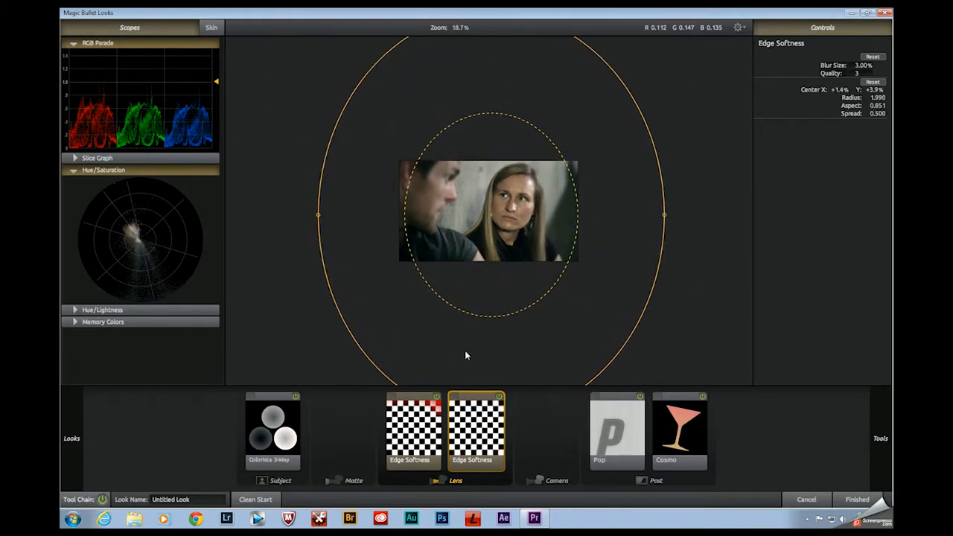
drag(479, 283, 502, 289)
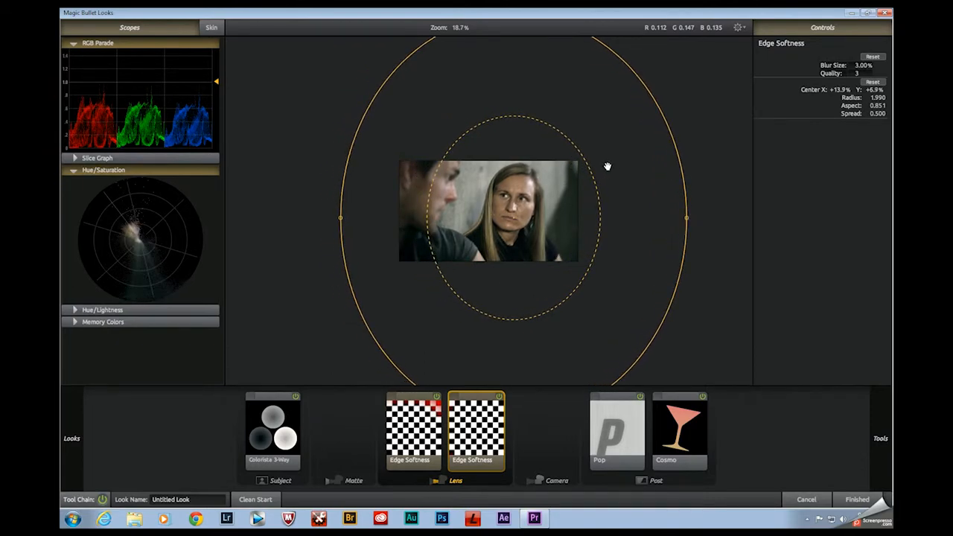
drag(589, 173, 592, 174)
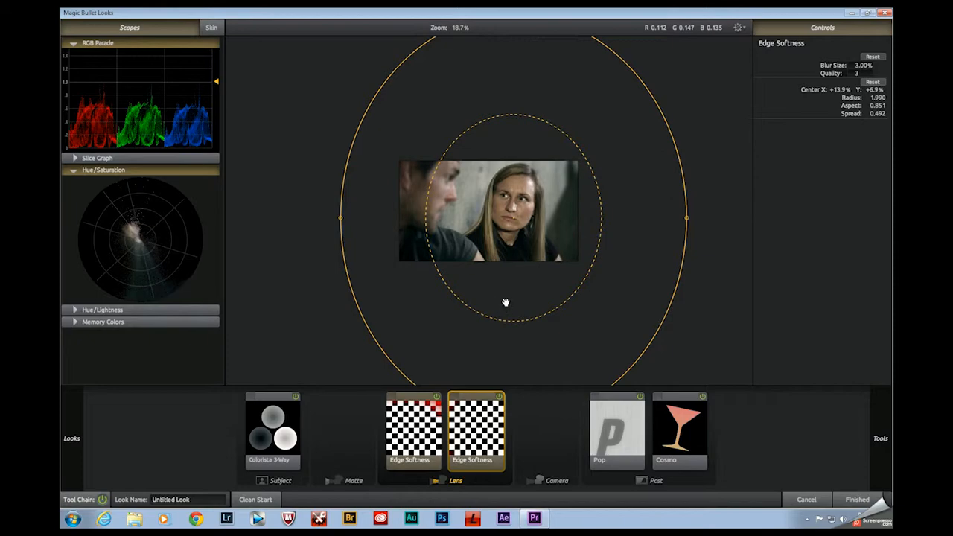
drag(504, 304, 506, 302)
scroll(504, 326, up, 3)
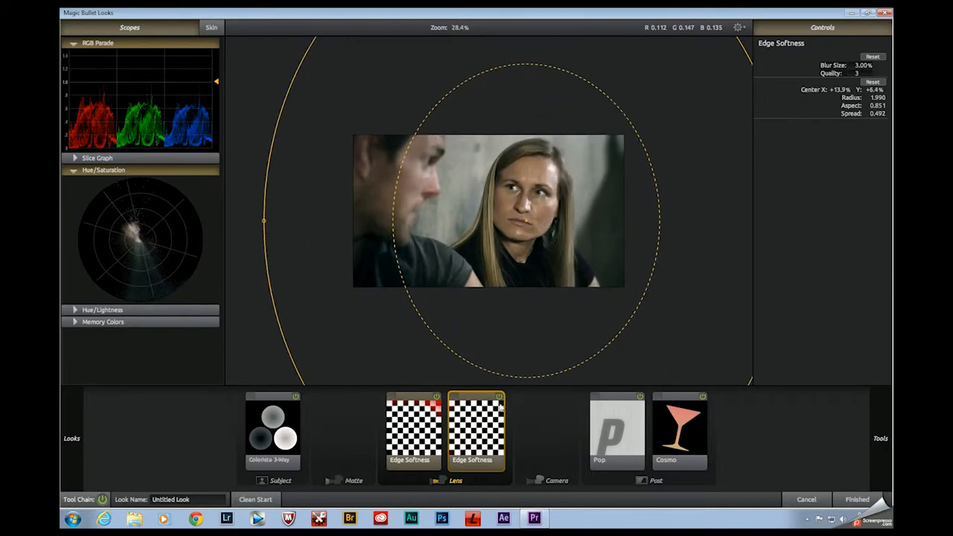
Apply the finished look to the clip in Premiere Pro and turn on the V3 track holding the anamorphic letterbox overlay
click(532, 428)
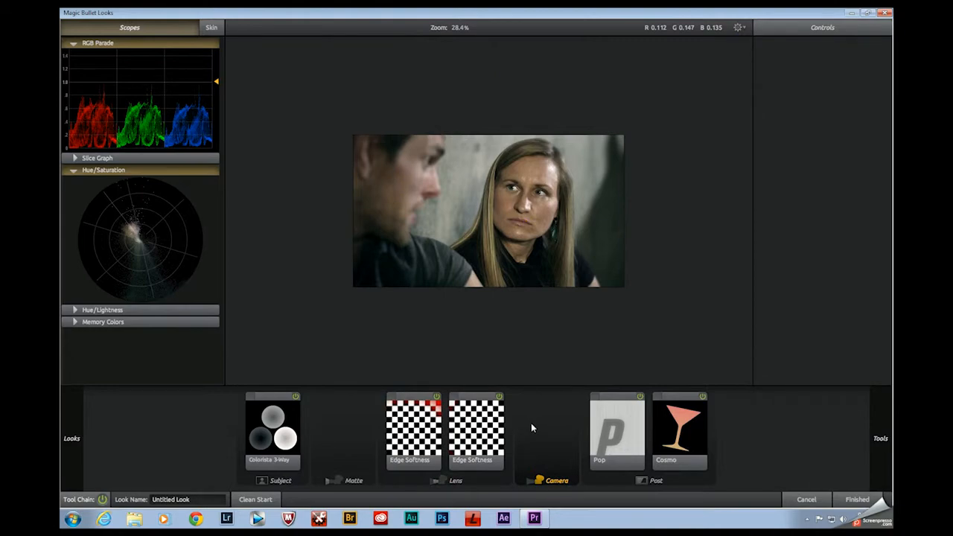
click(854, 500)
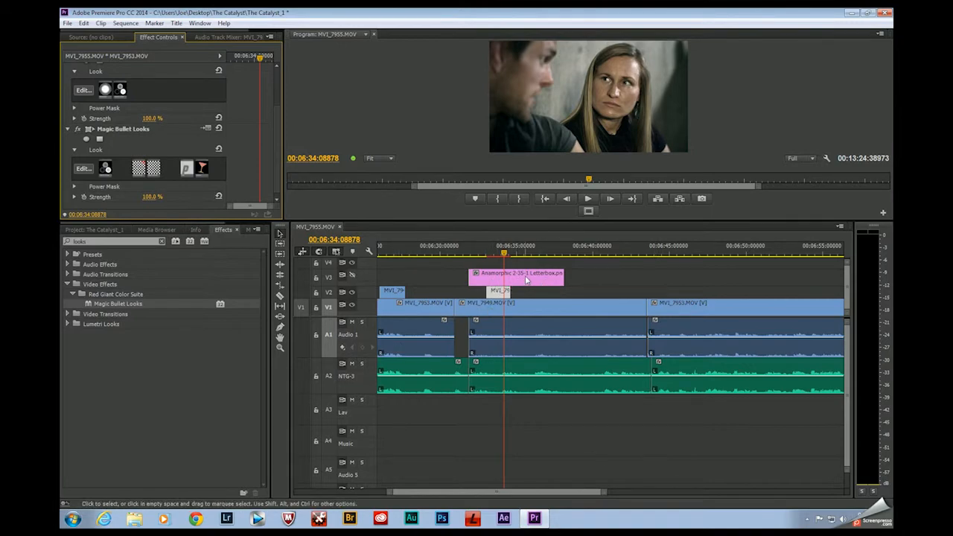
click(353, 277)
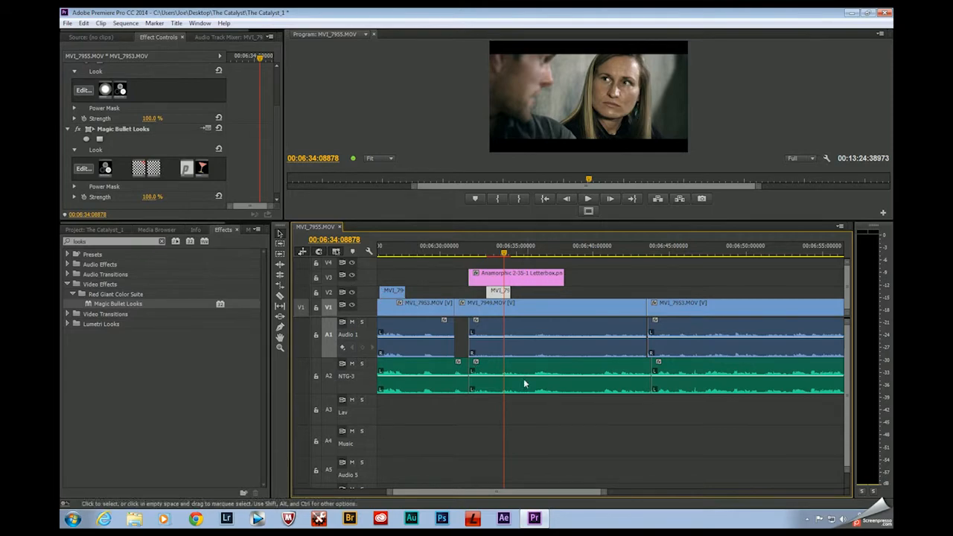
Move the clip down by about 100 pixels inside the letterbox frame using its vertical Motion Position
scroll(276, 130, up, 3)
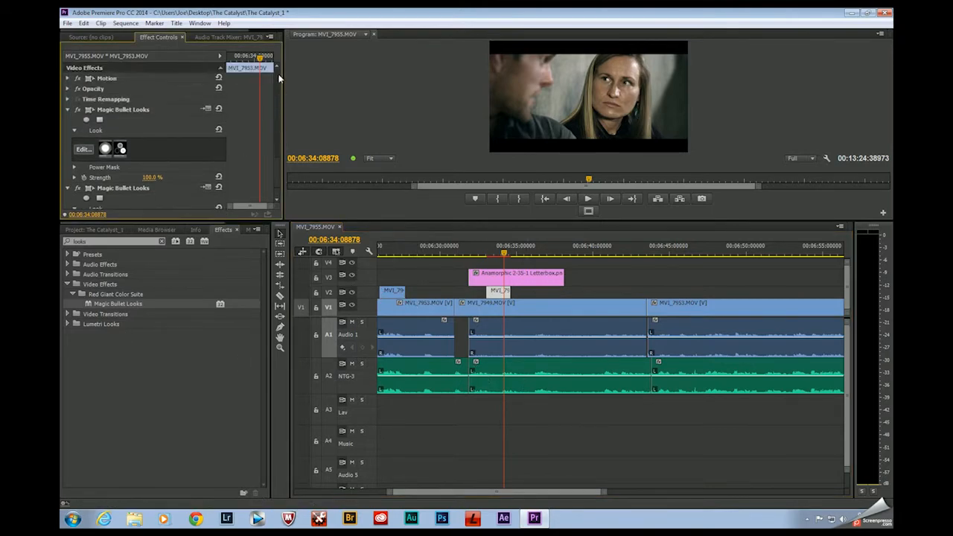
click(68, 78)
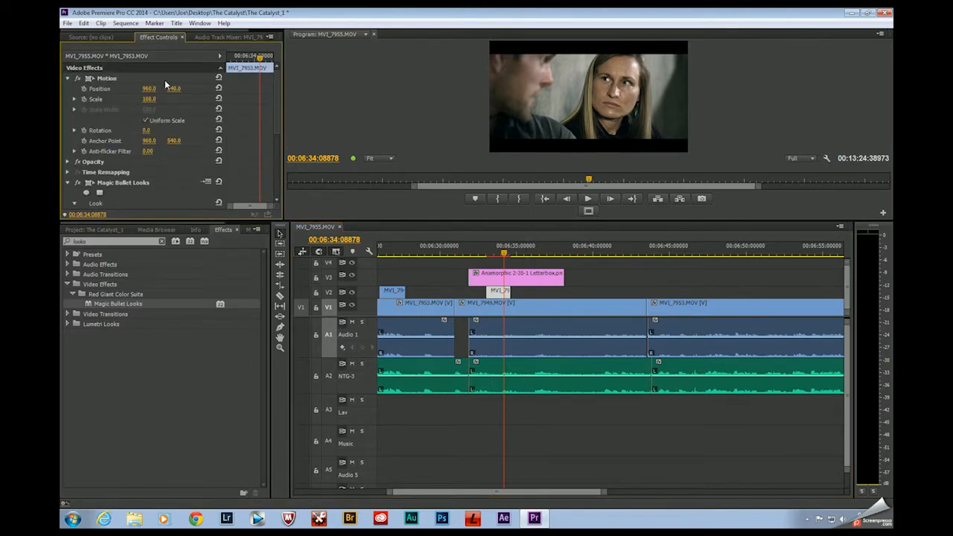
drag(173, 89, 249, 88)
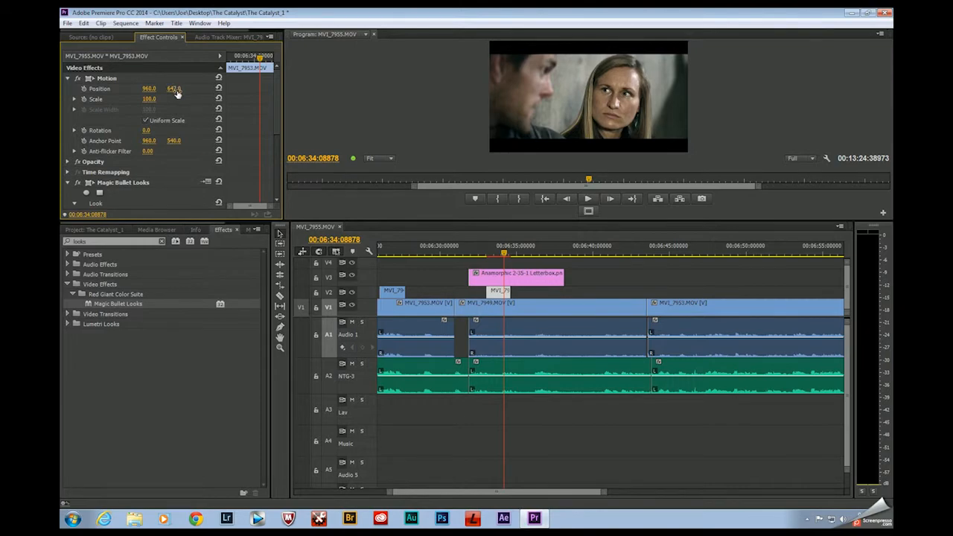
drag(177, 89, 174, 89)
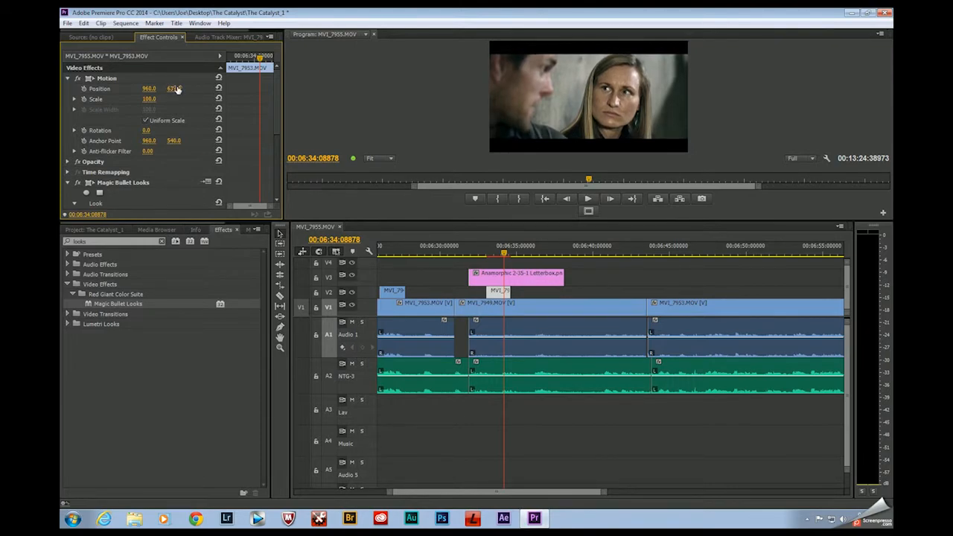